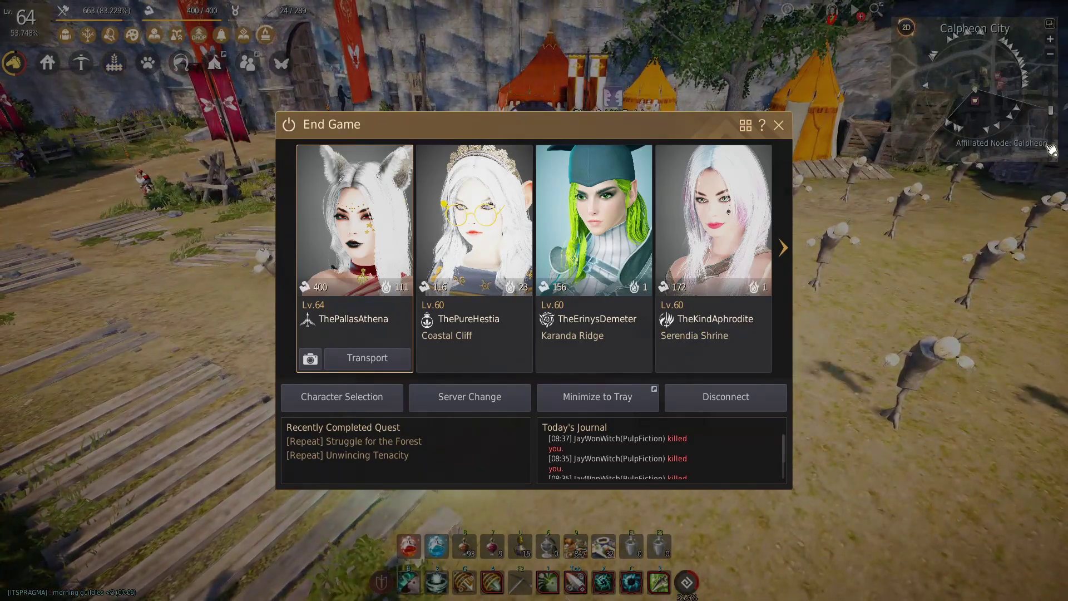
Step: Move from Black Desert's End Game character window toward the Google search results for 'gimp'
{"action": "mouse_move", "coordinate": [505, 340]}
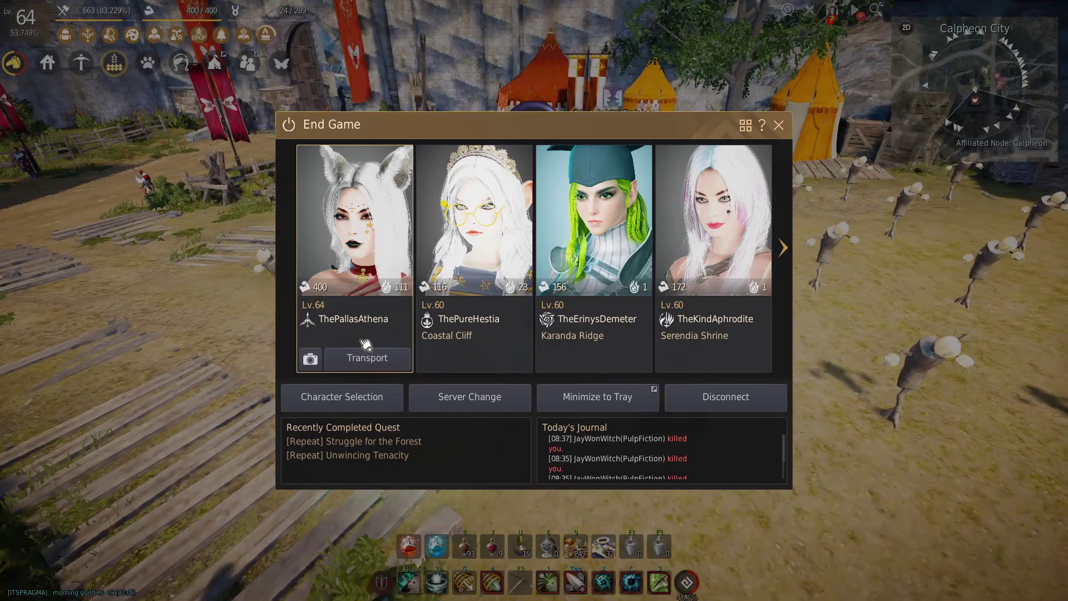
Step: Download the GIMP 2.10.22 Windows installer from gimp.org and start its setup
{"action": "key", "text": "alt+Tab"}
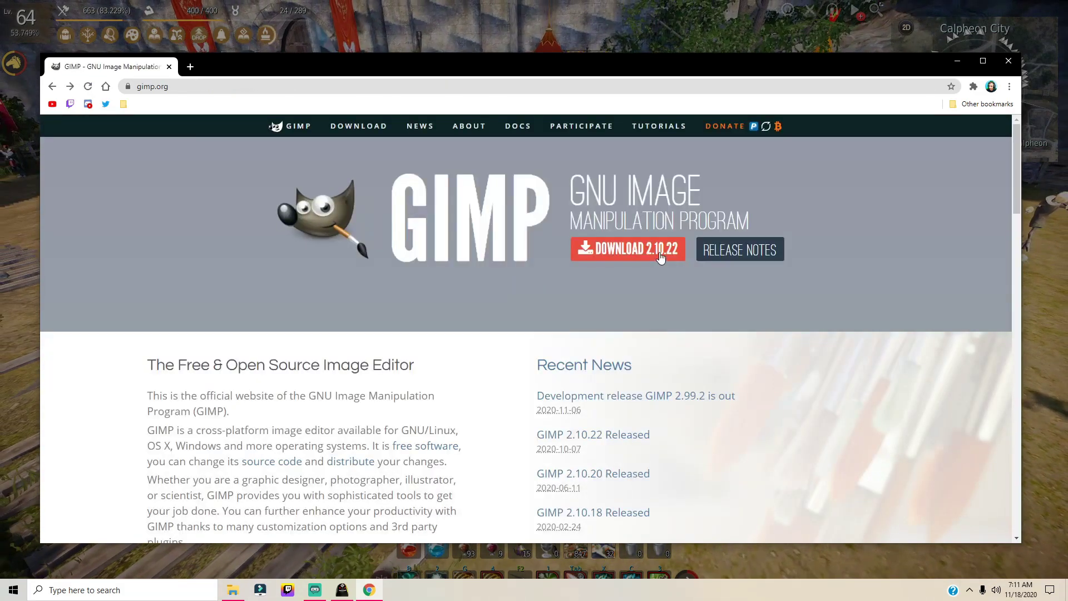
{"action": "left_click", "coordinate": [632, 248]}
{"action": "scroll", "coordinate": [707, 428], "scroll_direction": "down", "scroll_amount": 3}
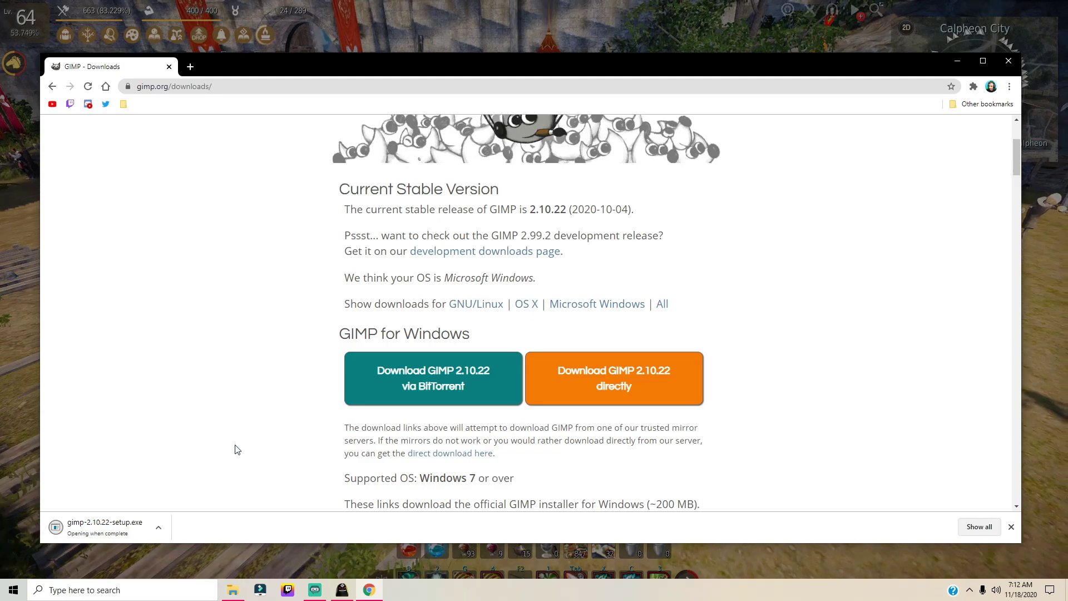
{"action": "left_click", "coordinate": [543, 322]}
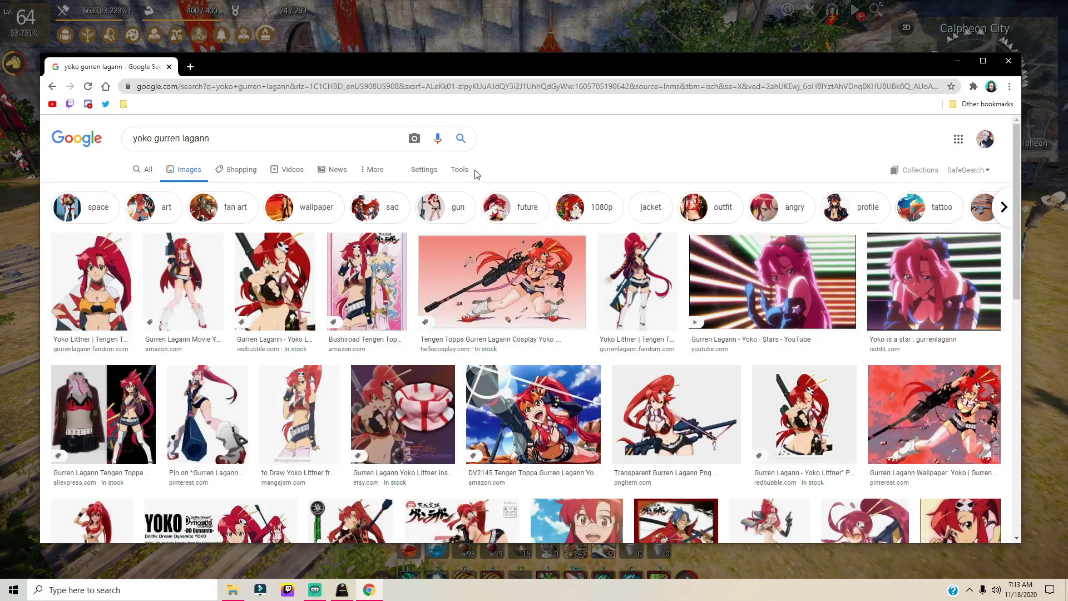
Step: Filter the Yoko image search to Large, open the sunset wallpaper, then switch to File Explorer
{"action": "left_click", "coordinate": [467, 172]}
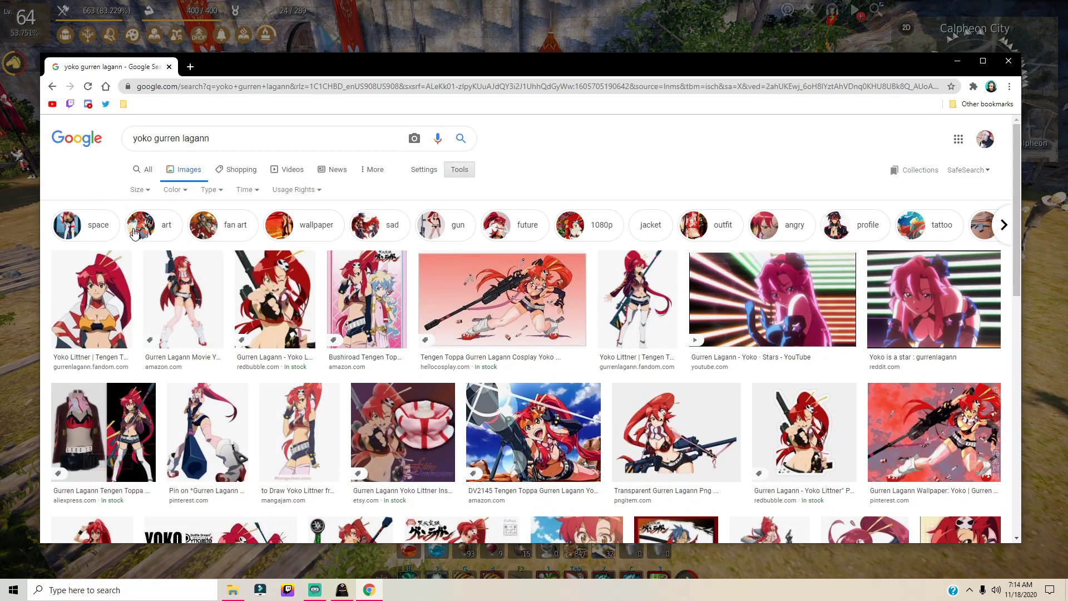
{"action": "left_click", "coordinate": [149, 192]}
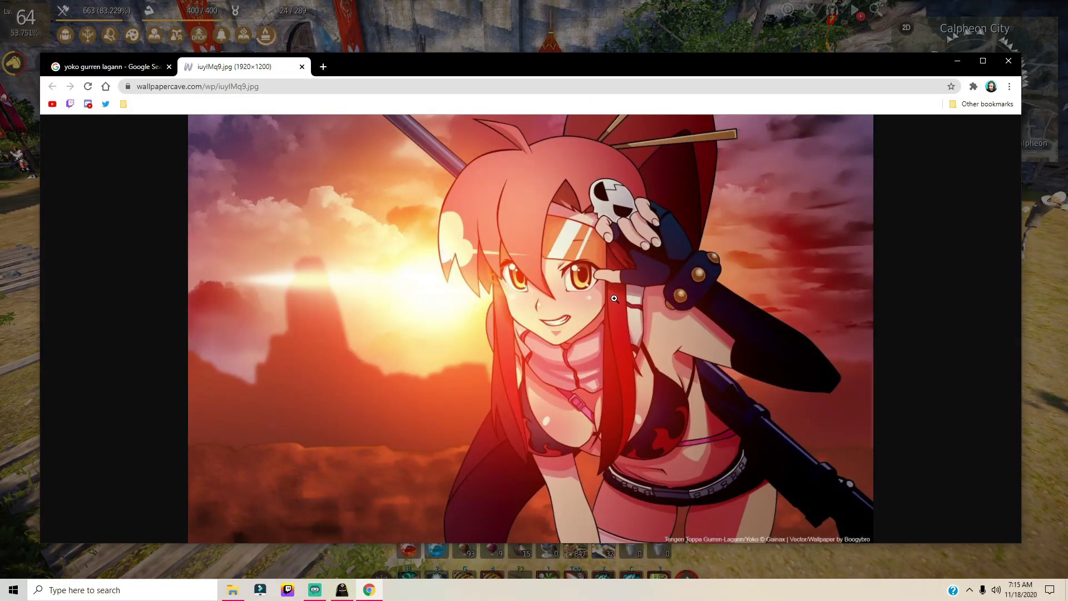
{"action": "left_click", "coordinate": [615, 299]}
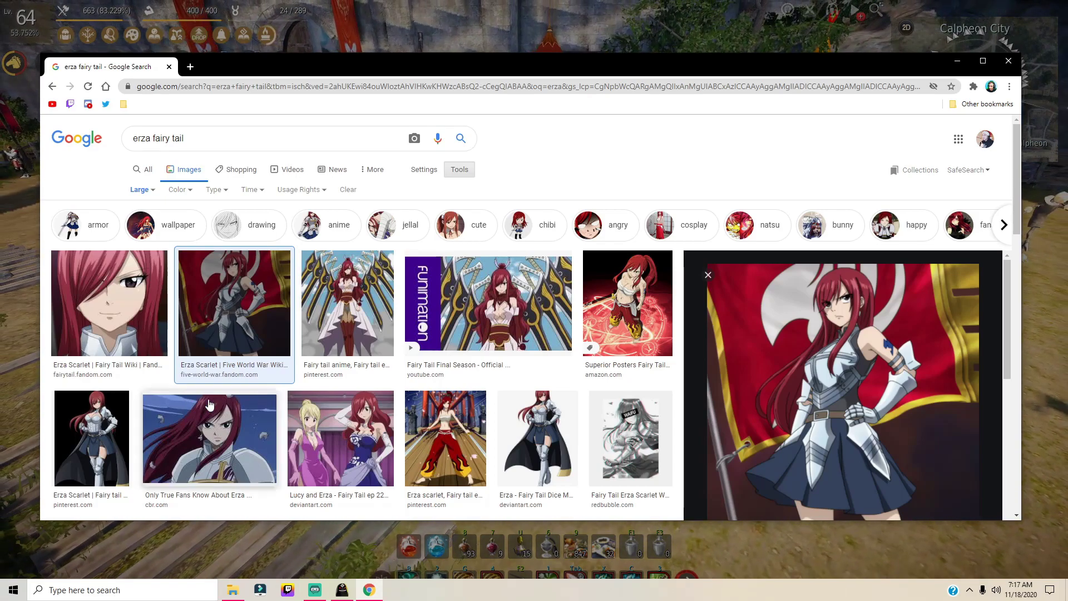
{"action": "left_click", "coordinate": [233, 591]}
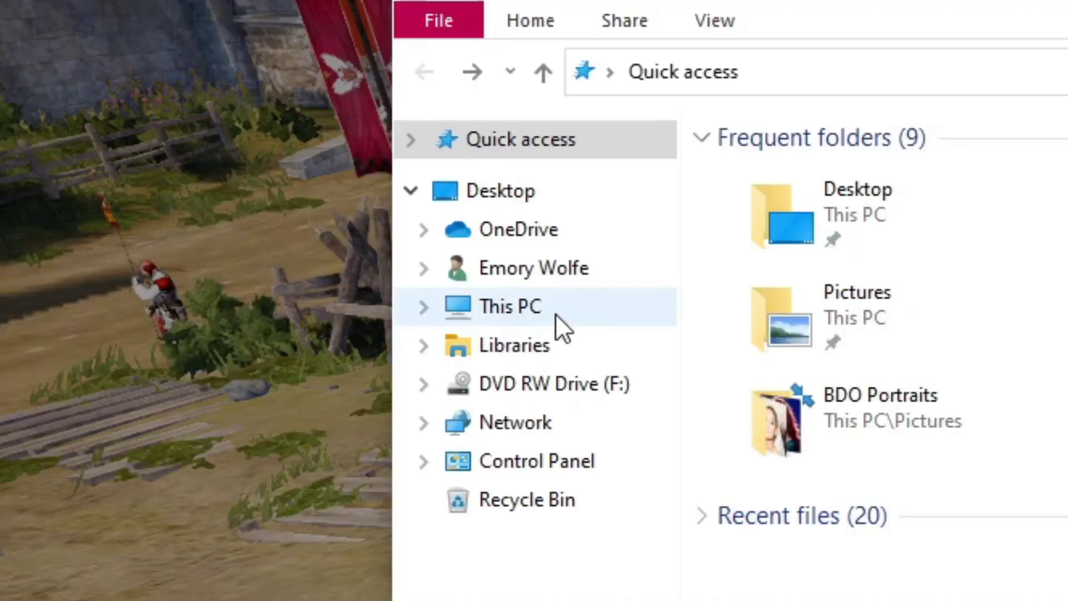
Step: Browse to Documents > Black Desert > FaceTexture and bring up Open with for the first portrait
{"action": "left_click", "coordinate": [277, 188]}
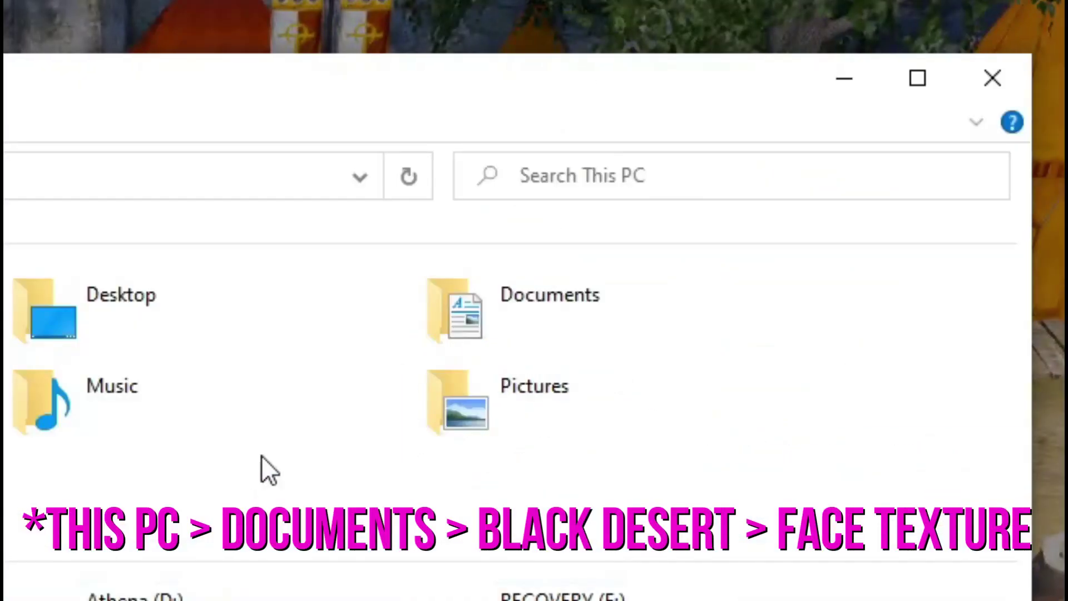
{"action": "double_click", "coordinate": [462, 311]}
{"action": "double_click", "coordinate": [429, 165]}
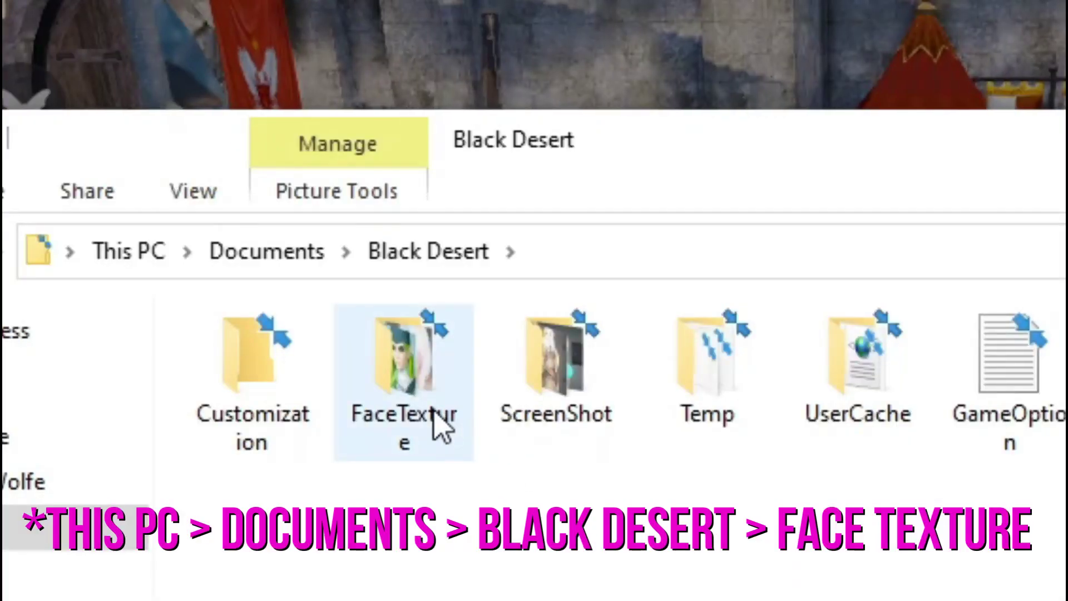
{"action": "double_click", "coordinate": [435, 419]}
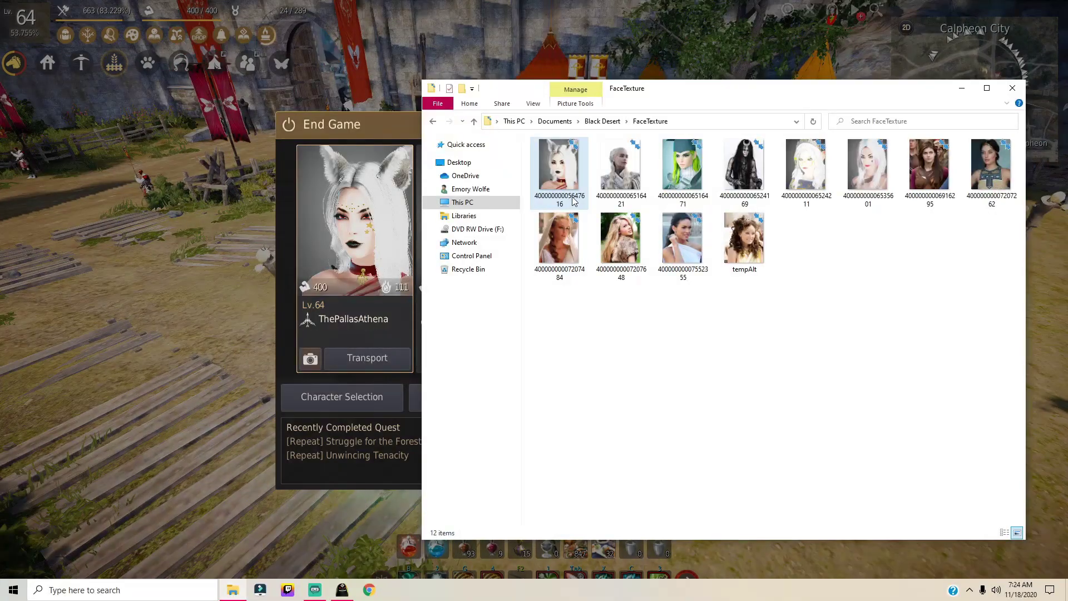
{"action": "right_click", "coordinate": [574, 200]}
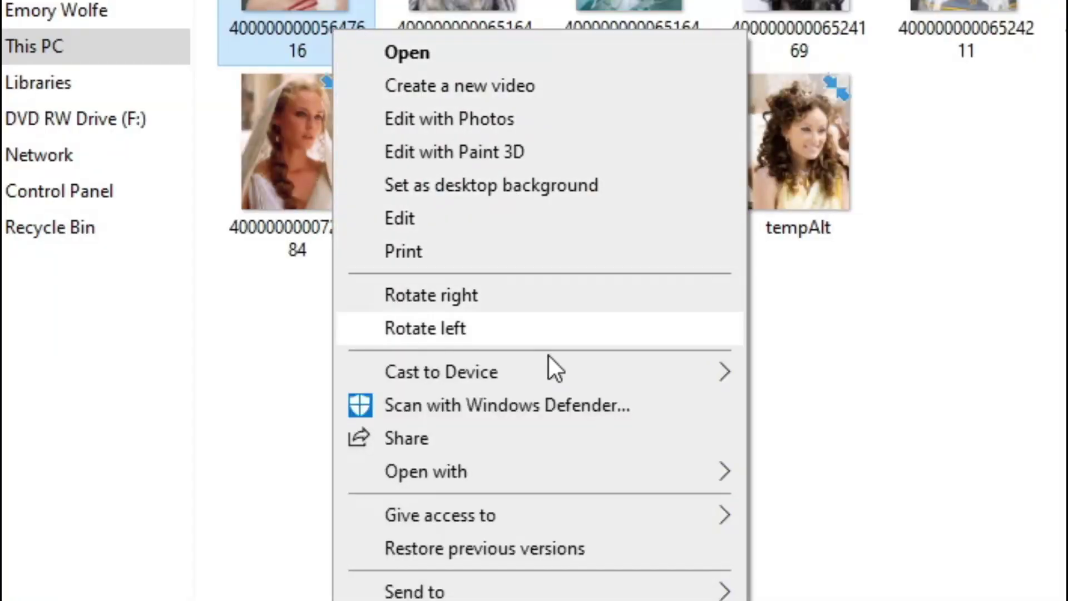
Step: Open the first portrait image in GIMP and dismiss the startup notice
{"action": "mouse_move", "coordinate": [720, 367]}
{"action": "left_click", "coordinate": [890, 317]}
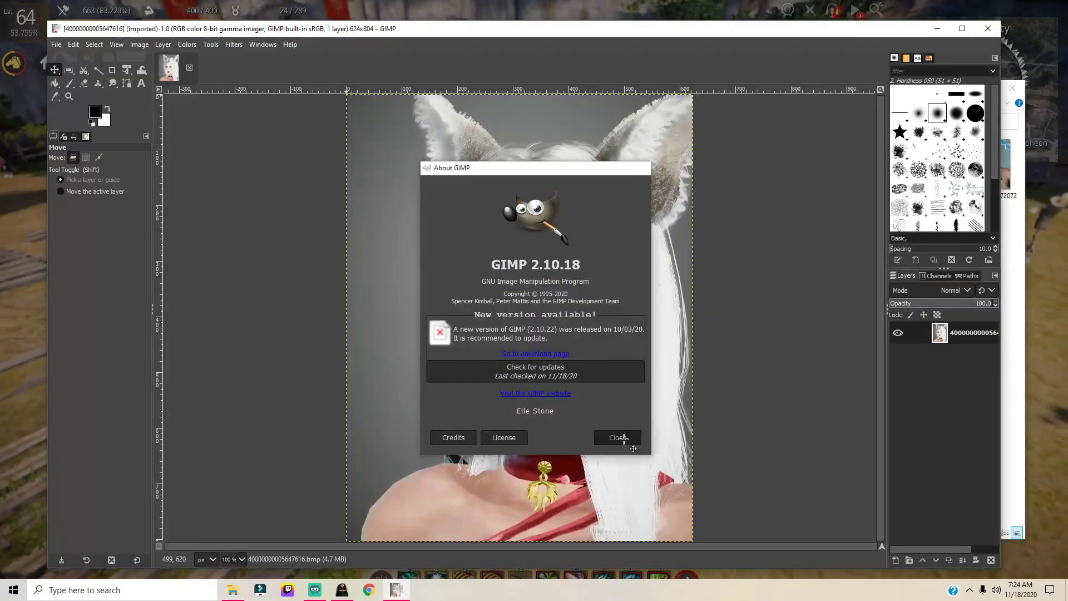
{"action": "left_click", "coordinate": [615, 436]}
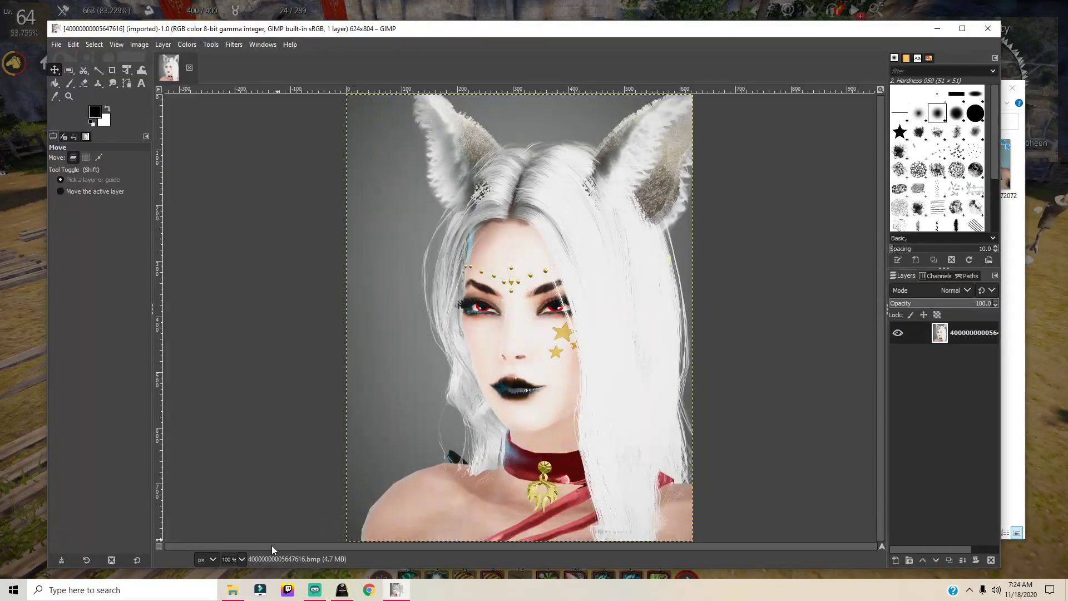
Step: Drag ranger-yoko.jpg from the Desktop onto the portrait as a layer and zoom to 50%
{"action": "left_click", "coordinate": [224, 597]}
{"action": "left_click", "coordinate": [460, 162]}
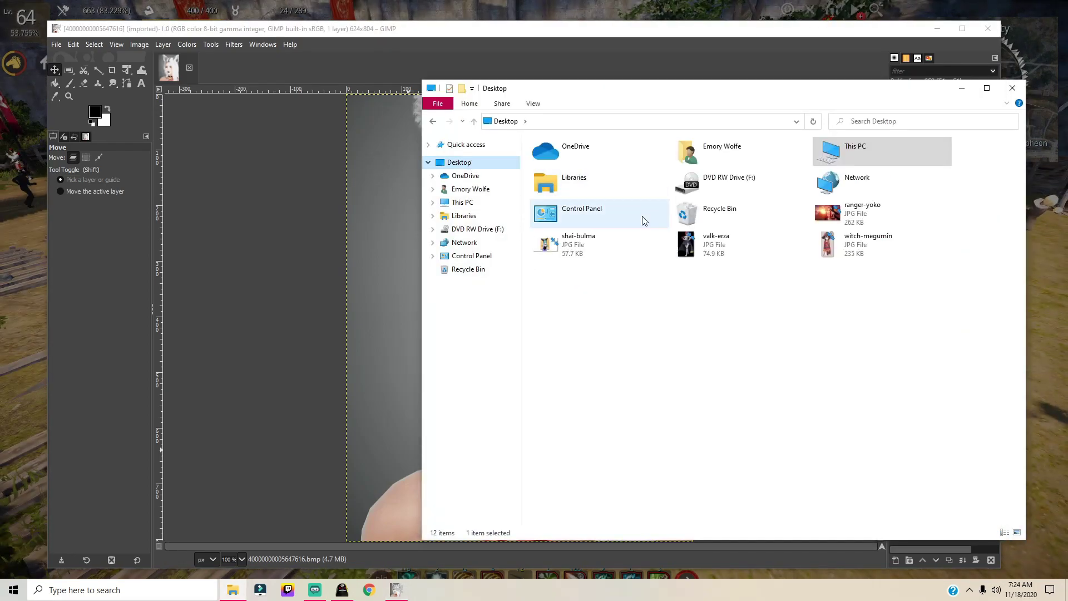
{"action": "left_click_drag", "start_coordinate": [873, 216], "coordinate": [439, 256]}
{"action": "left_click_drag", "start_coordinate": [372, 305], "coordinate": [371, 304]}
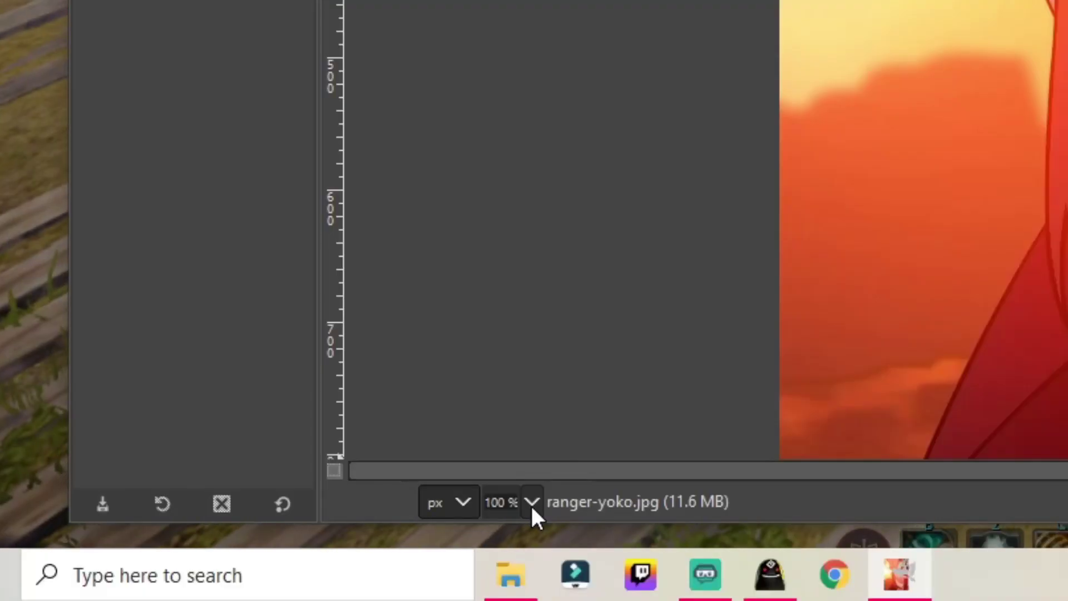
{"action": "left_click", "coordinate": [242, 560]}
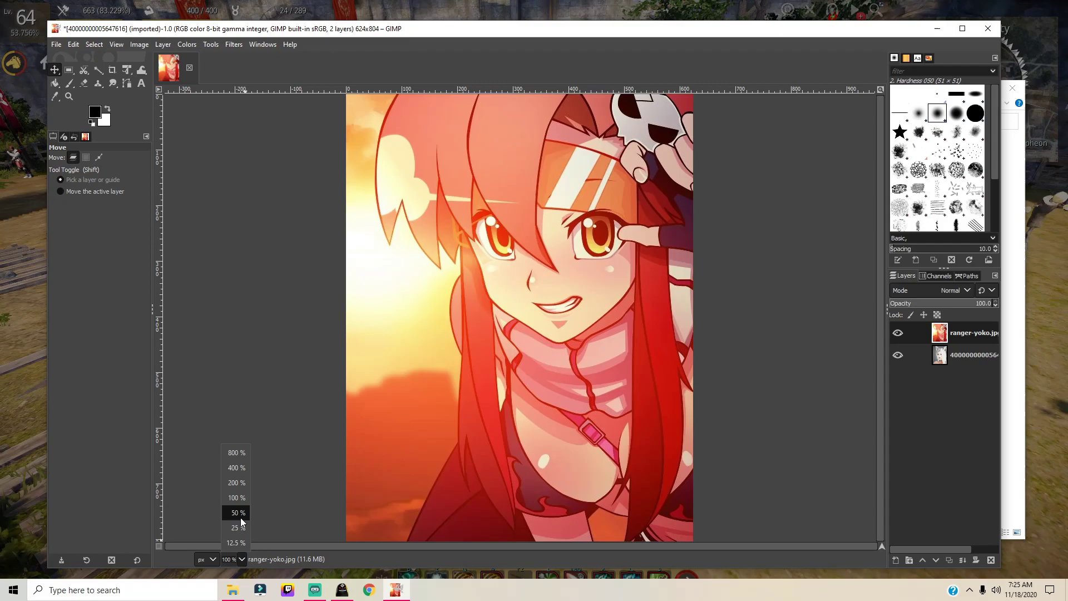
{"action": "left_click", "coordinate": [523, 391]}
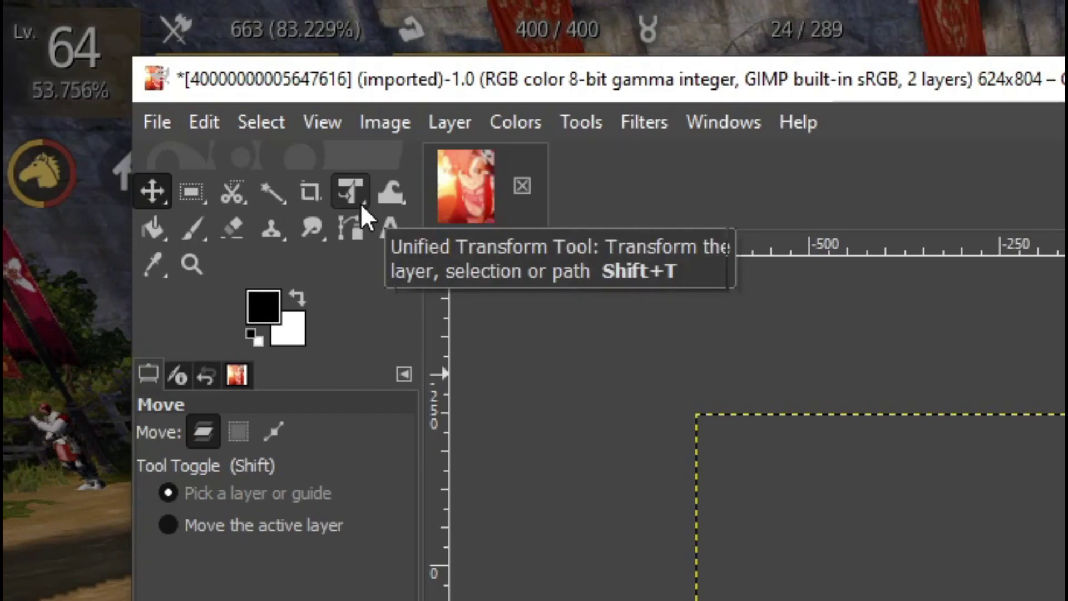
Step: Scale the ranger-yoko layer to about 72% with Unified Transform and move it over the portrait
{"action": "left_click", "coordinate": [359, 203]}
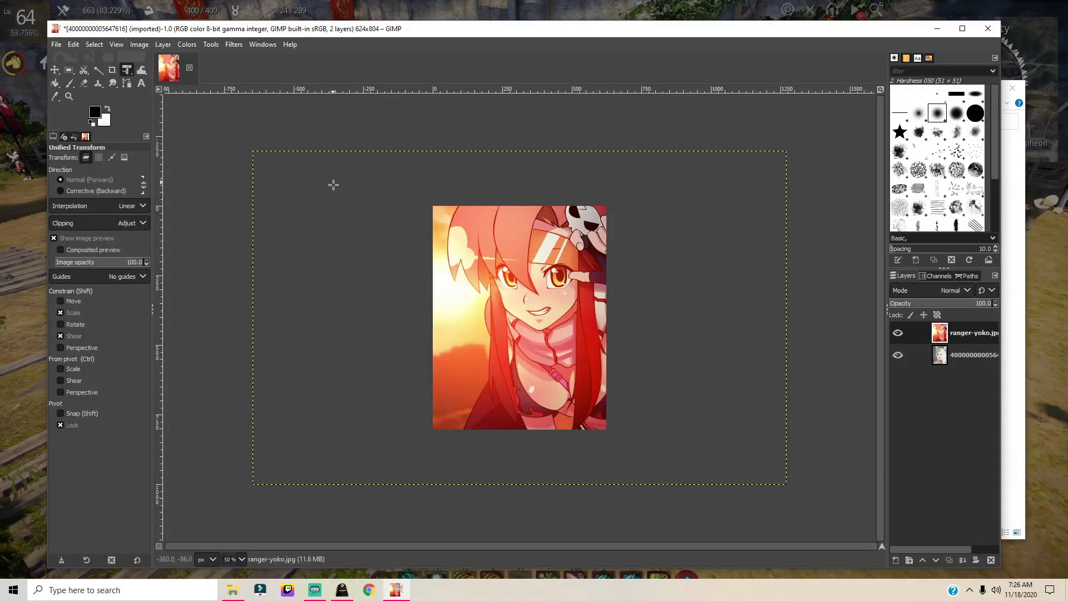
{"action": "left_click", "coordinate": [914, 507]}
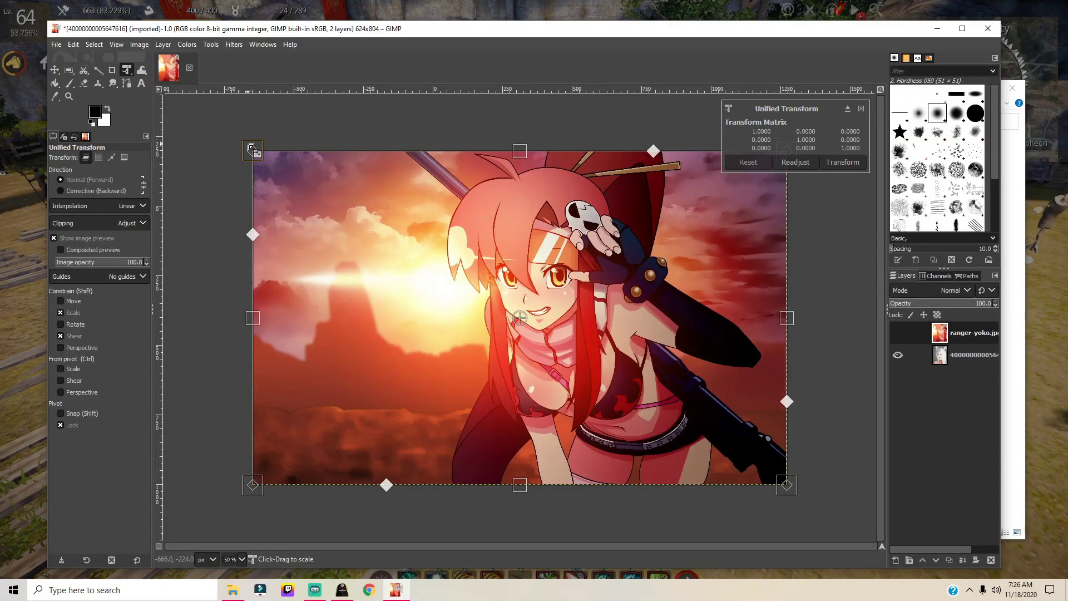
{"action": "left_click_drag", "start_coordinate": [250, 149], "coordinate": [256, 345]}
{"action": "left_click_drag", "start_coordinate": [403, 357], "coordinate": [686, 266]}
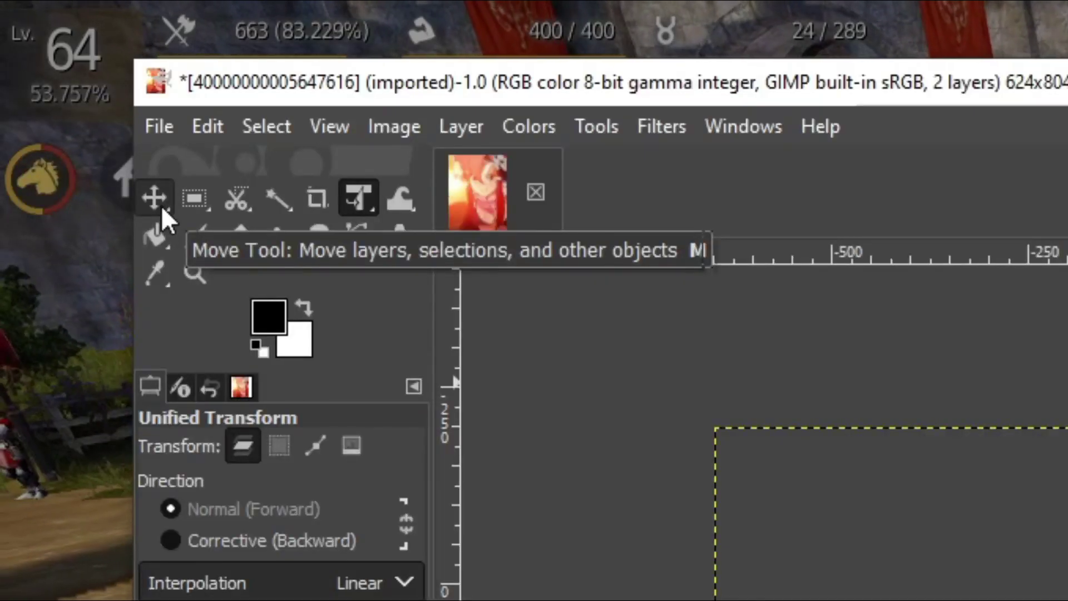
{"action": "left_click", "coordinate": [56, 71]}
{"action": "left_click_drag", "start_coordinate": [739, 286], "coordinate": [444, 283]}
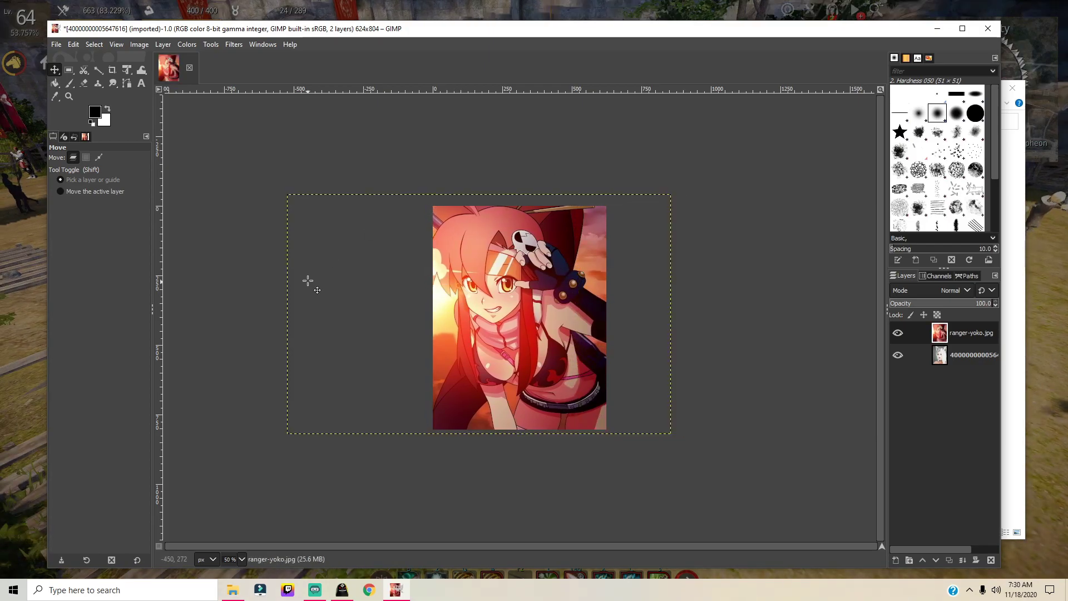
Step: Overwrite the Yoko portrait .bmp and reopen Documents > Black Desert > FaceTexture in Explorer
{"action": "left_click", "coordinate": [55, 44]}
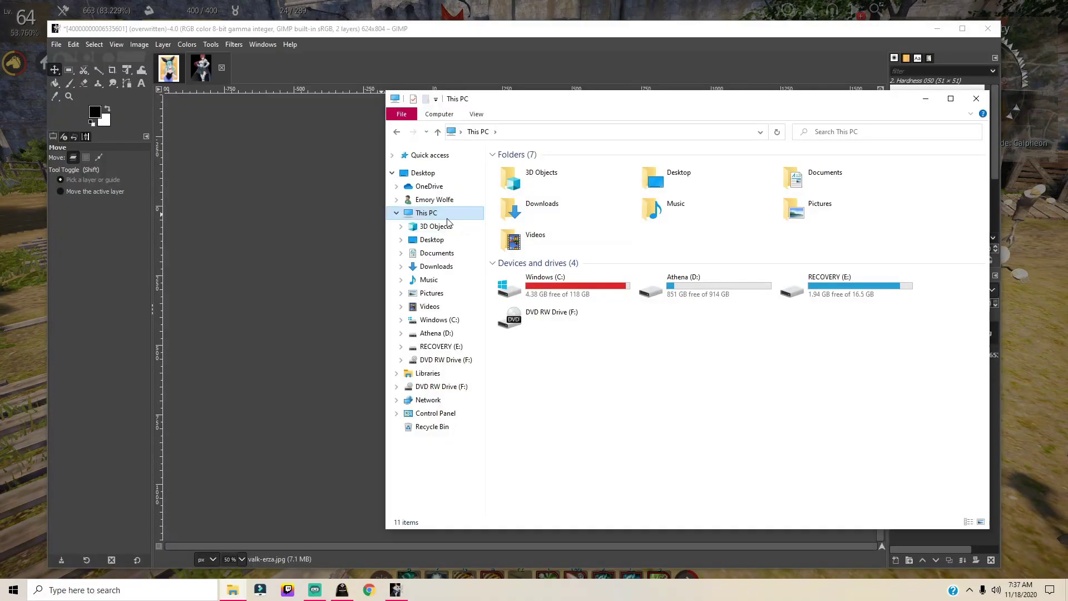
{"action": "double_click", "coordinate": [827, 181]}
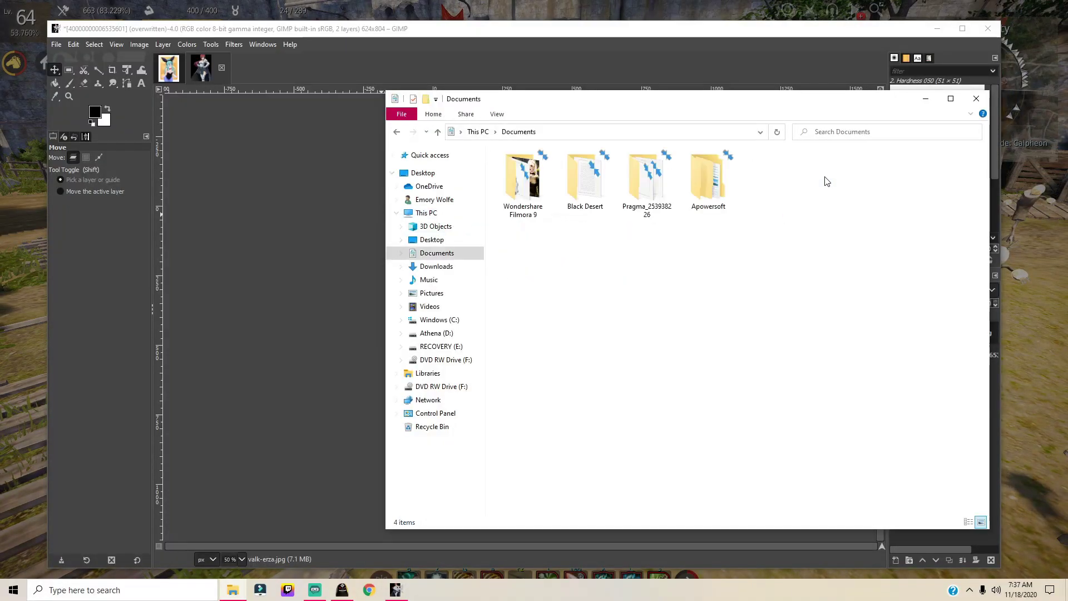
{"action": "double_click", "coordinate": [582, 181]}
{"action": "double_click", "coordinate": [562, 183]}
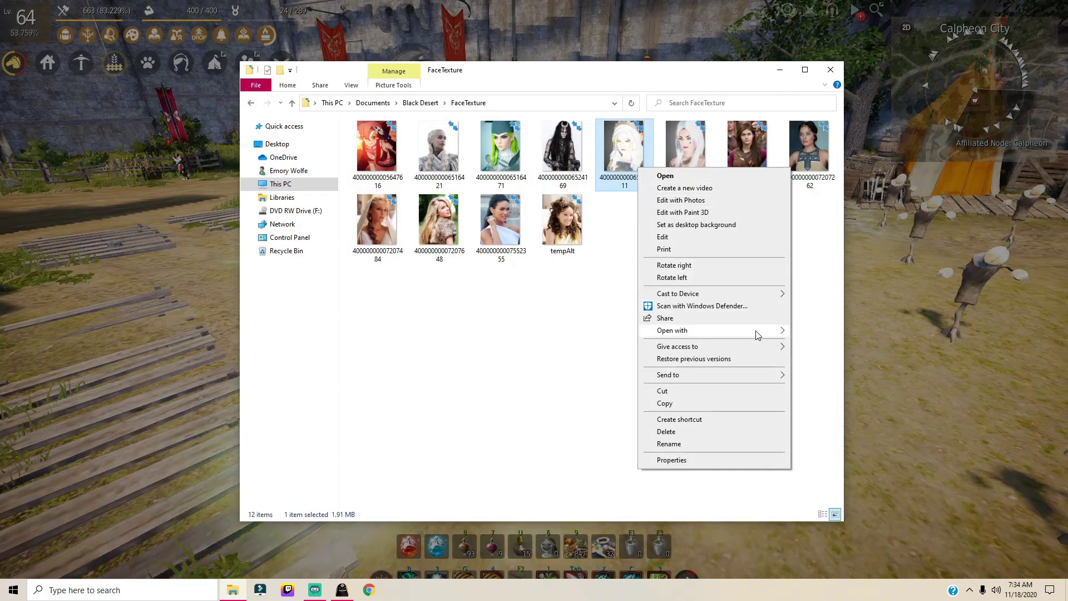
Step: Open another portrait at 50% zoom, add the shai-bulma layer and scale it up to cover it
{"action": "mouse_move", "coordinate": [757, 333]}
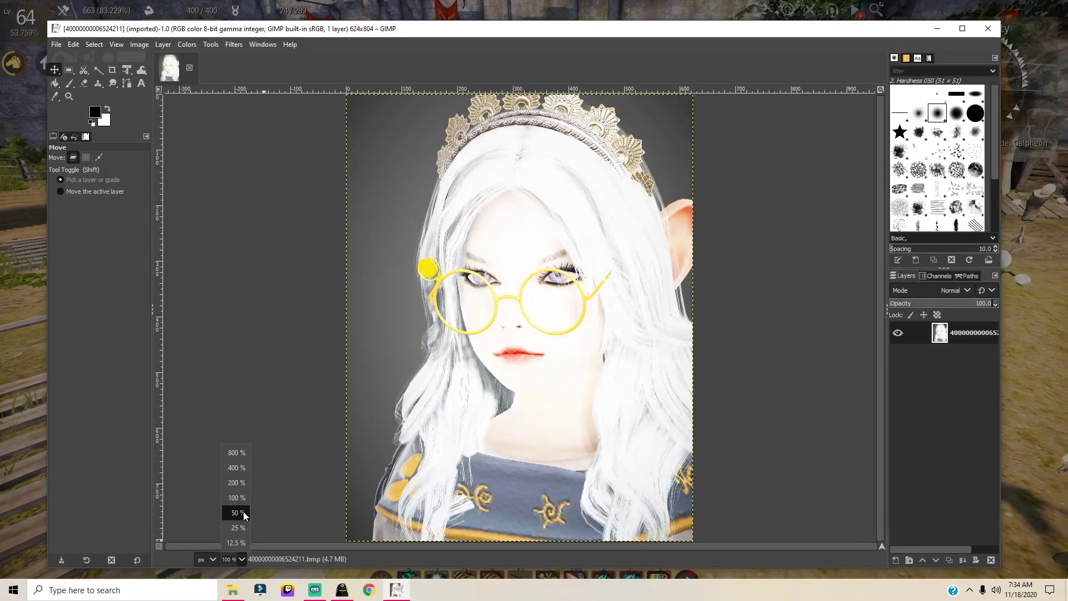
{"action": "left_click", "coordinate": [236, 510]}
{"action": "left_click_drag", "start_coordinate": [509, 254], "coordinate": [326, 299]}
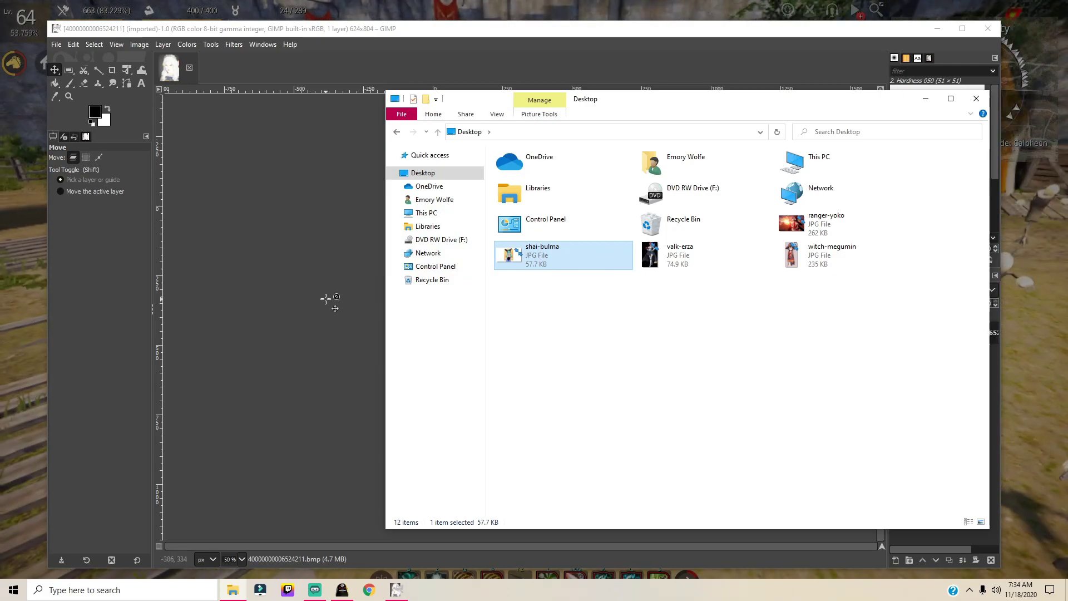
{"action": "key", "text": "shift+t"}
{"action": "left_click", "coordinate": [358, 256]}
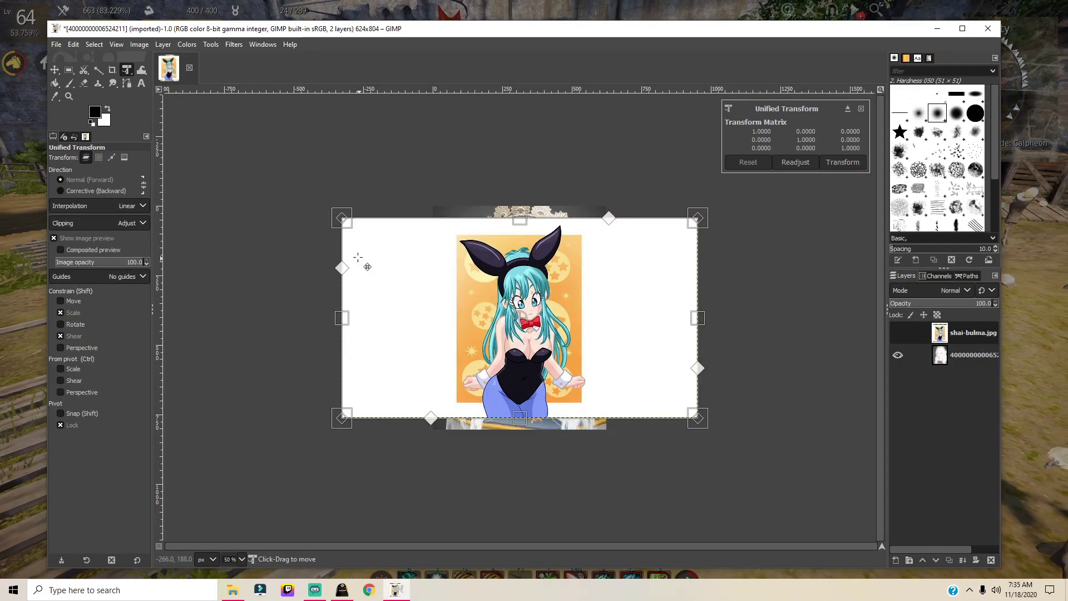
{"action": "left_click_drag", "start_coordinate": [341, 220], "coordinate": [286, 190]}
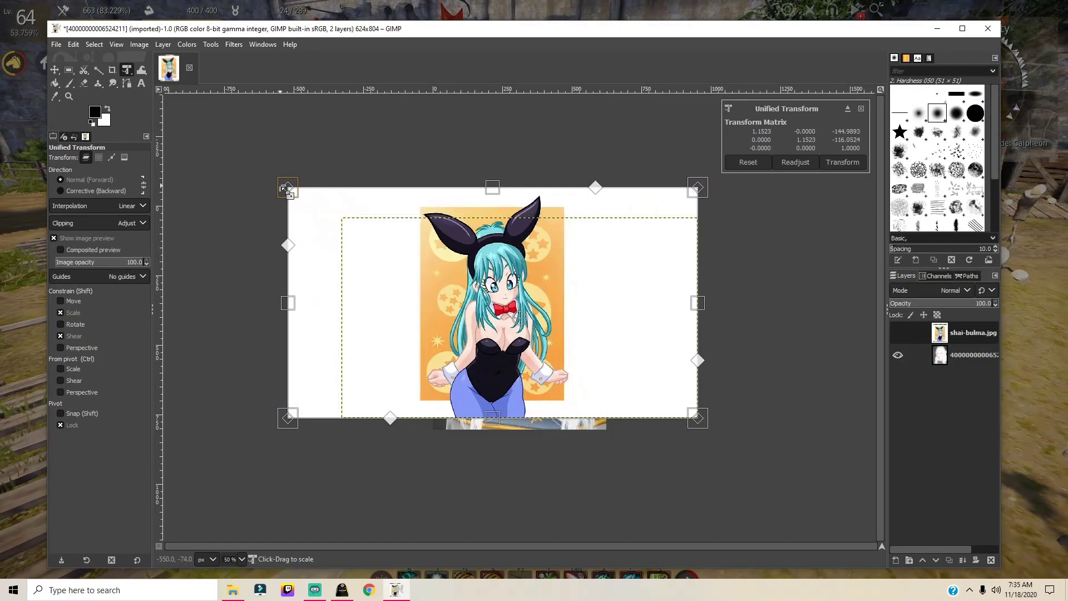
{"action": "key", "text": "m"}
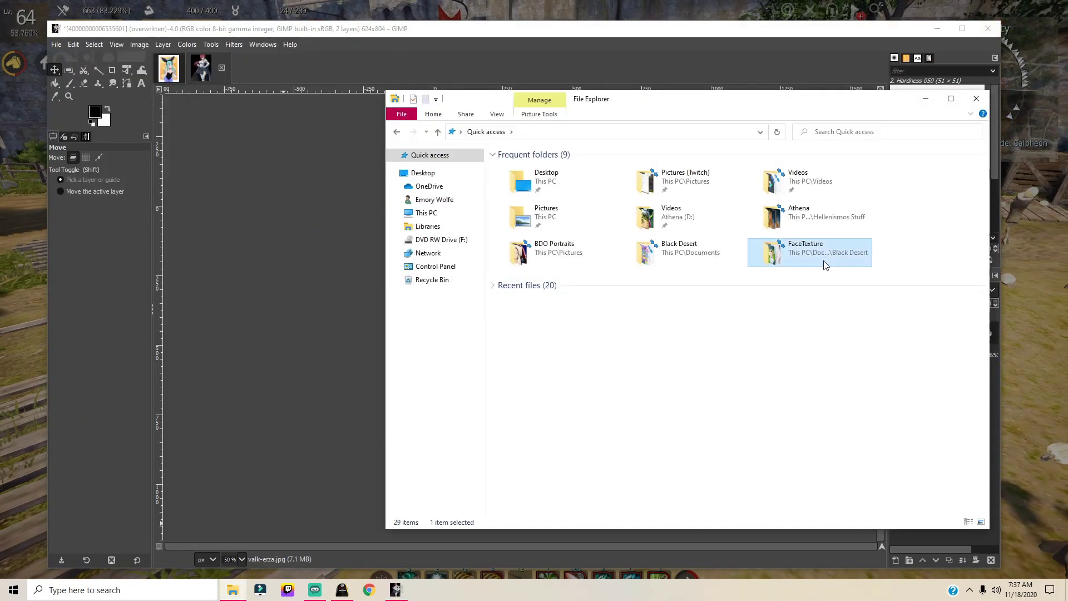
Step: Position the valk-erza layer over its portrait and overwrite that FaceTexture file
{"action": "double_click", "coordinate": [824, 263]}
{"action": "right_click", "coordinate": [837, 195]}
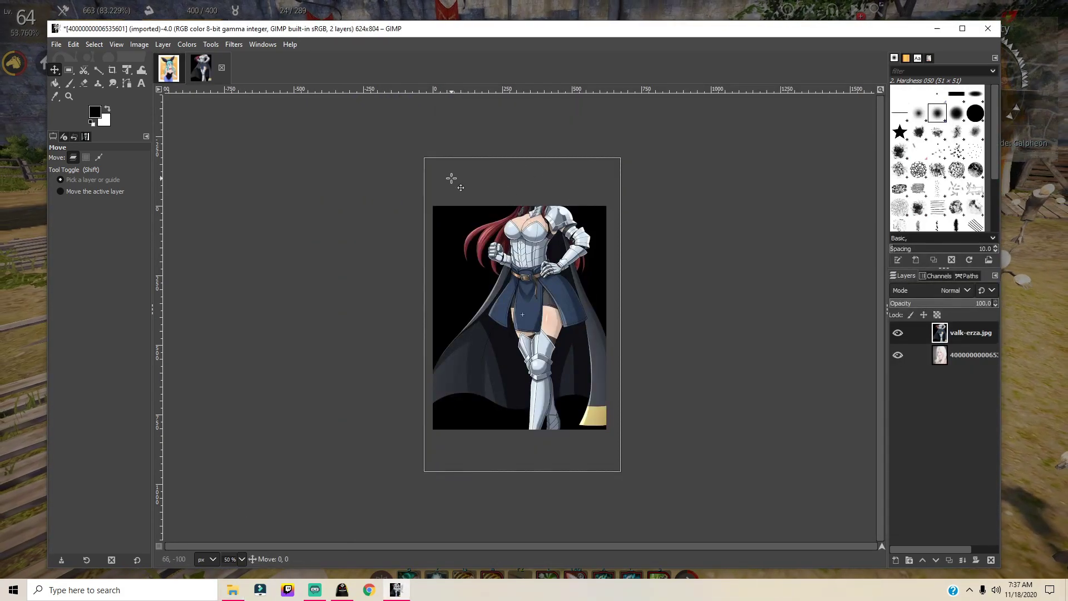
{"action": "left_click_drag", "start_coordinate": [451, 179], "coordinate": [450, 215]}
{"action": "left_click", "coordinate": [56, 44]}
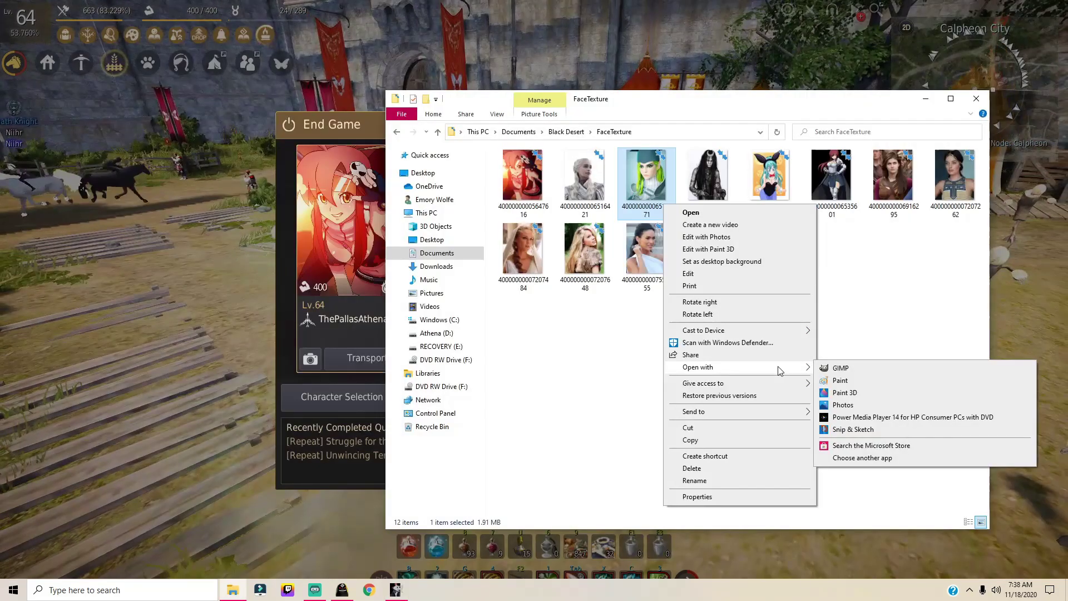
Step: Open the green-haired portrait in GIMP at 50% zoom and add witch-megumin as a layer
{"action": "left_click", "coordinate": [849, 370]}
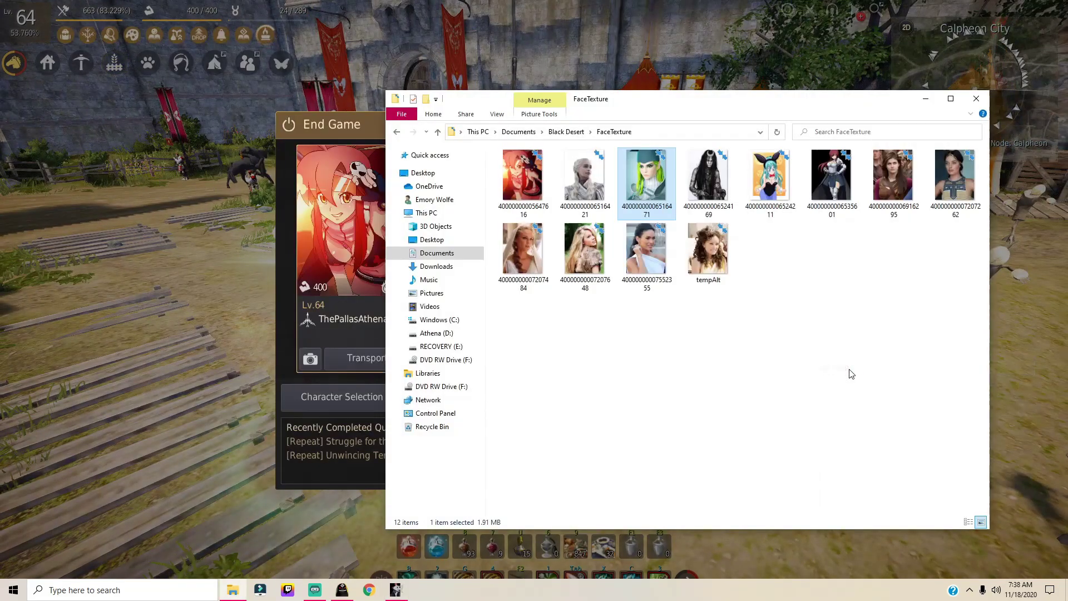
{"action": "left_click", "coordinate": [241, 560]}
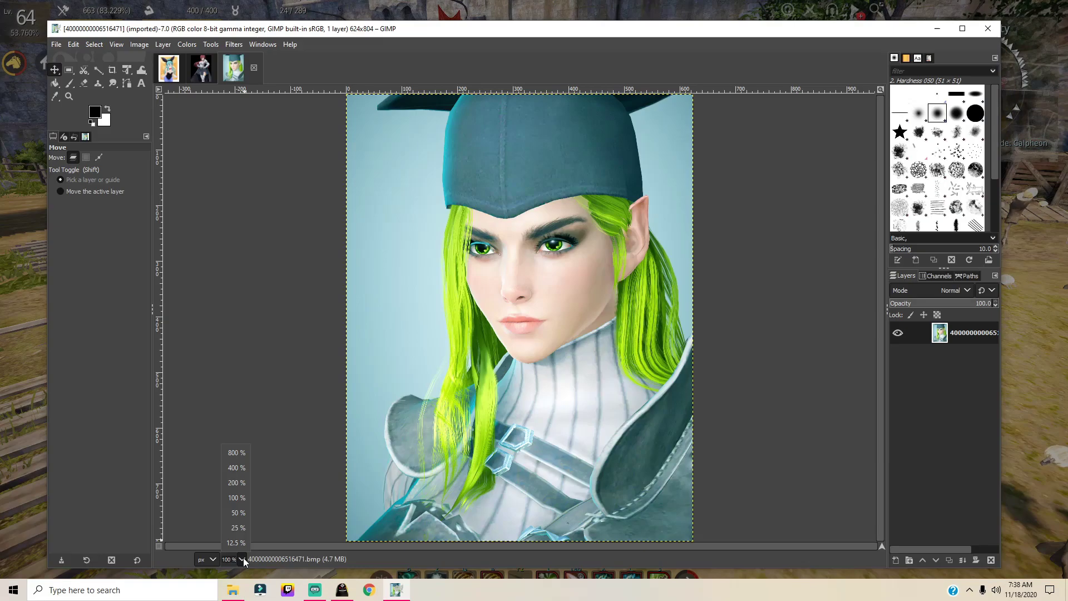
{"action": "left_click", "coordinate": [244, 512]}
{"action": "key", "text": "alt+Tab"}
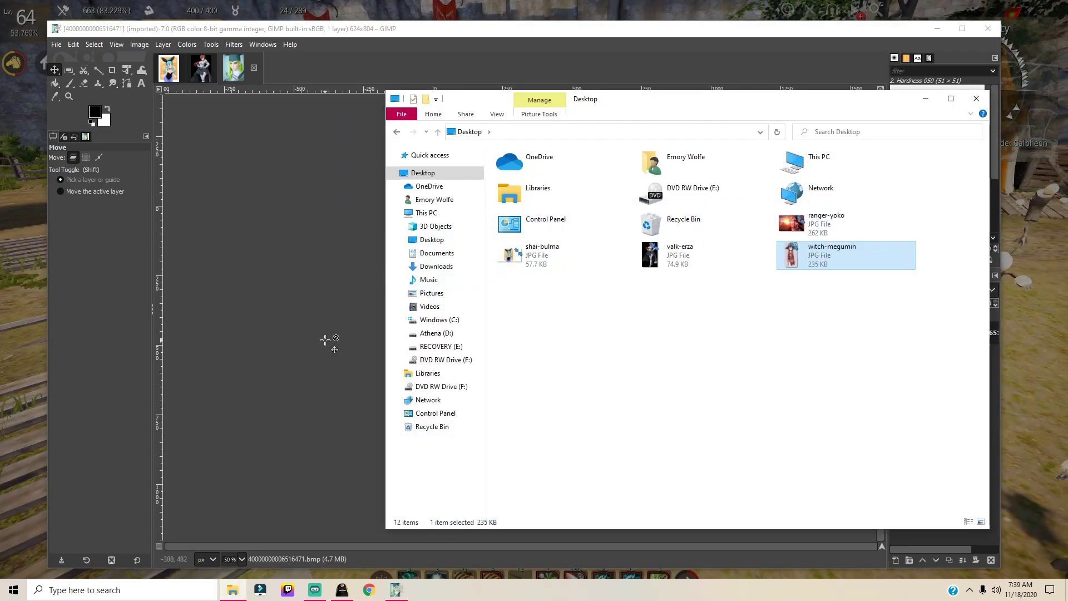
{"action": "left_click_drag", "start_coordinate": [329, 342], "coordinate": [445, 178]}
Step: Scale witch-megumin to fill the portrait, overwrite the file, and quit GIMP discarding changes
{"action": "left_click", "coordinate": [127, 73]}
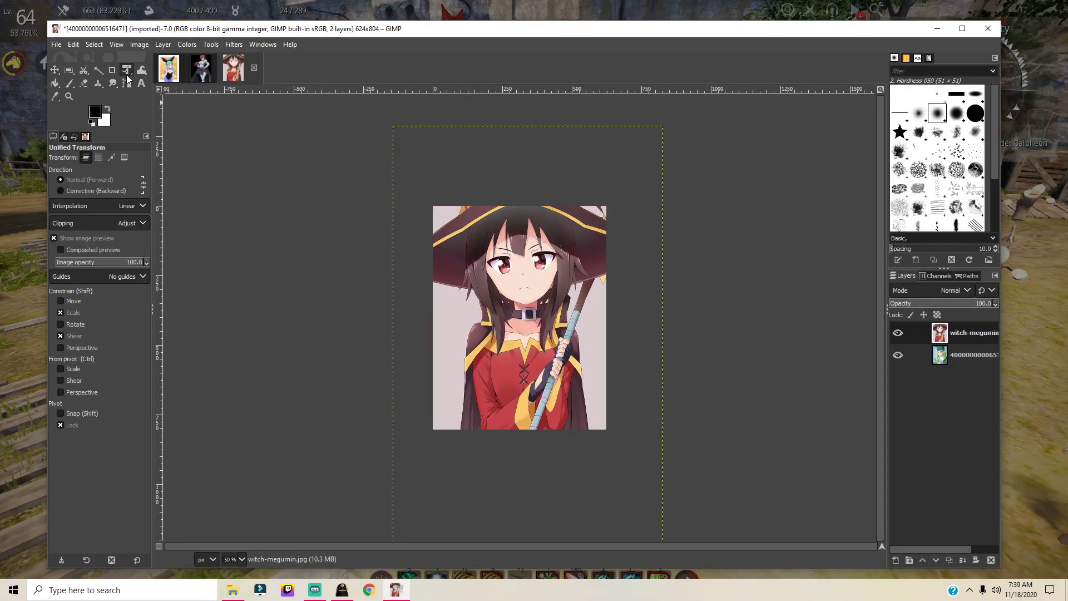
{"action": "left_click", "coordinate": [392, 128]}
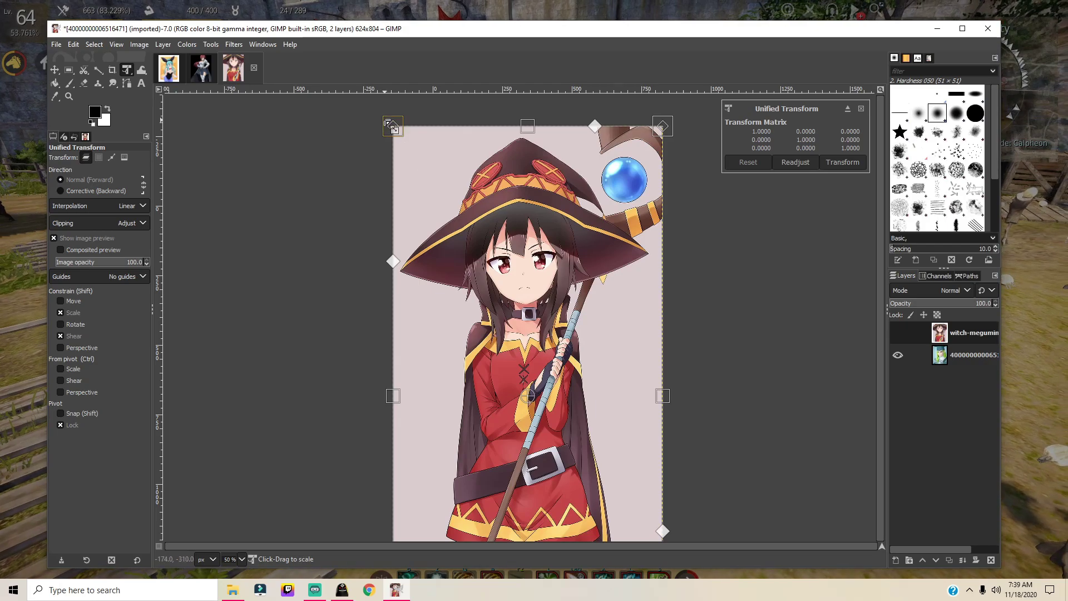
{"action": "left_click_drag", "start_coordinate": [393, 128], "coordinate": [382, 112]}
{"action": "key", "text": "m"}
{"action": "left_click", "coordinate": [56, 44]}
{"action": "key", "text": "Escape"}
{"action": "key", "text": "ctrl+q"}
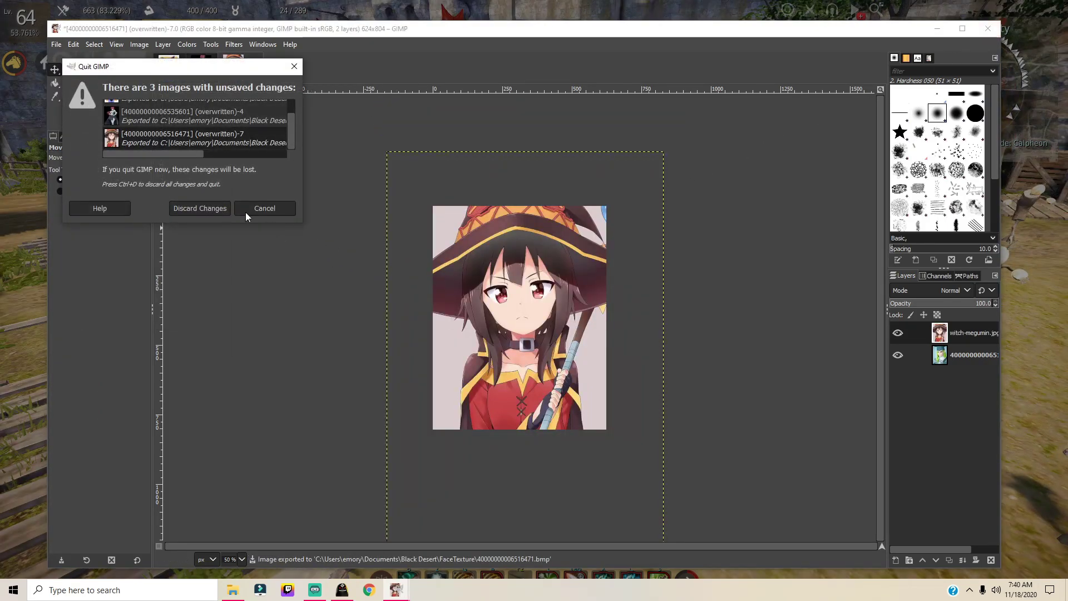
{"action": "left_click", "coordinate": [202, 208]}
Step: Cancel the quit prompt and shift through the character cards to view the Yoko, Bulma, Erza and Megumin portraits
{"action": "left_click", "coordinate": [644, 382]}
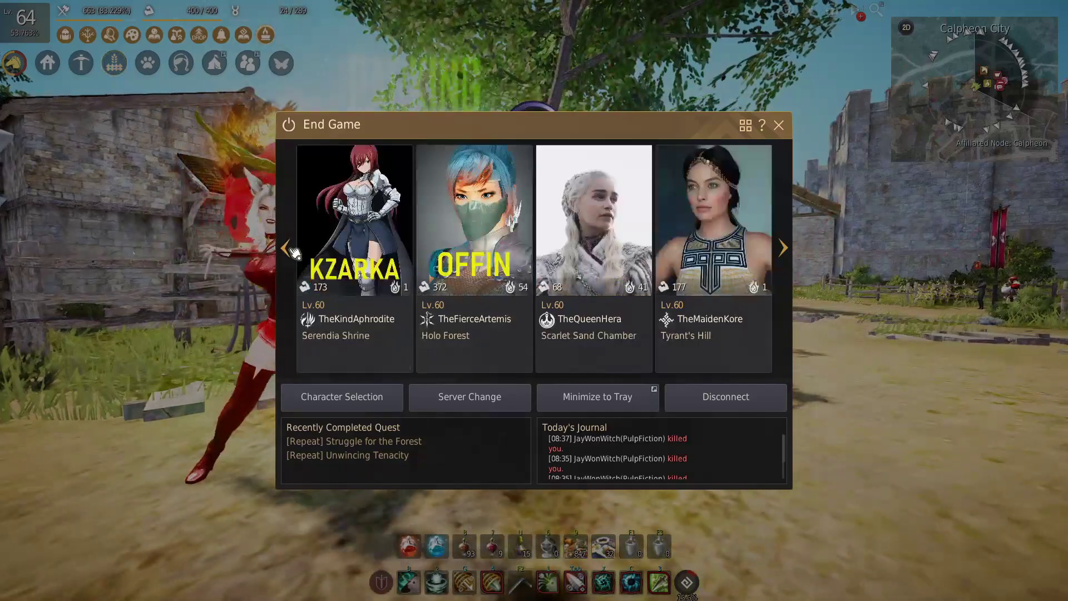
{"action": "left_click", "coordinate": [294, 251]}
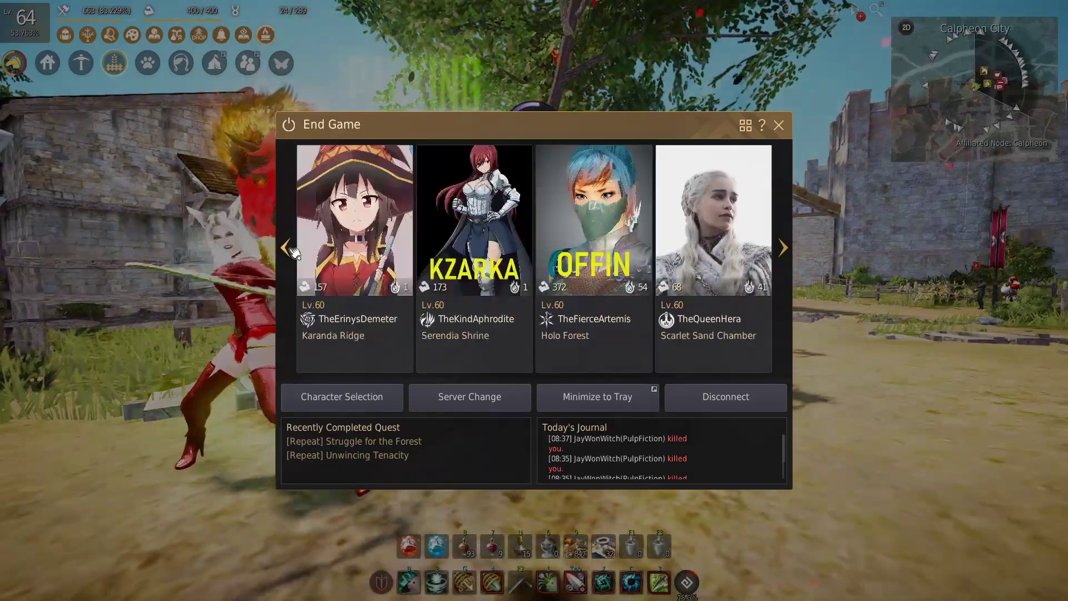
{"action": "left_click", "coordinate": [286, 248]}
{"action": "left_click", "coordinate": [285, 247]}
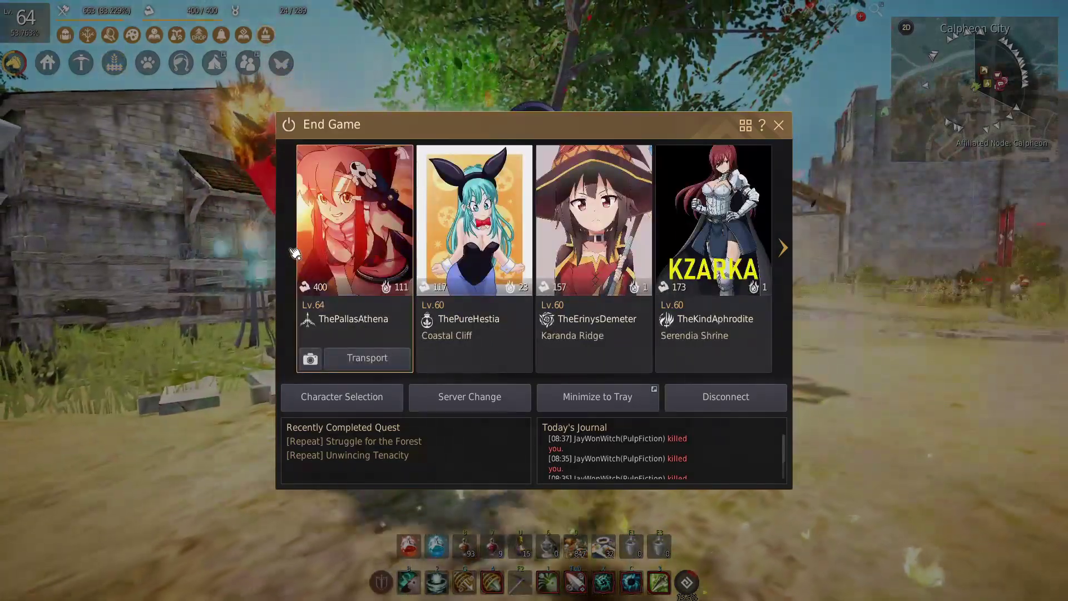
{"action": "mouse_move", "coordinate": [513, 332]}
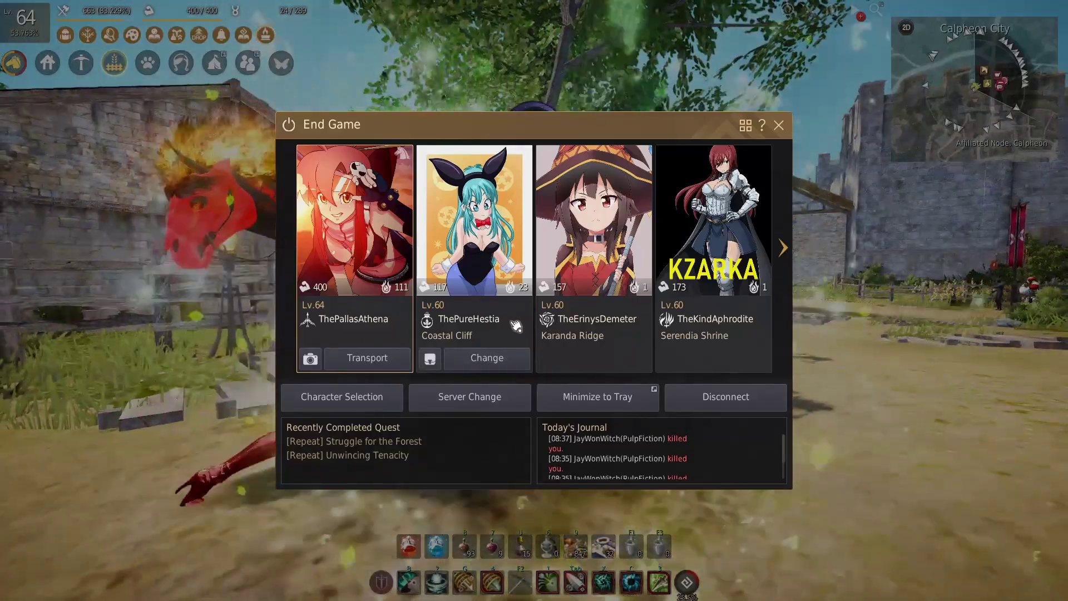